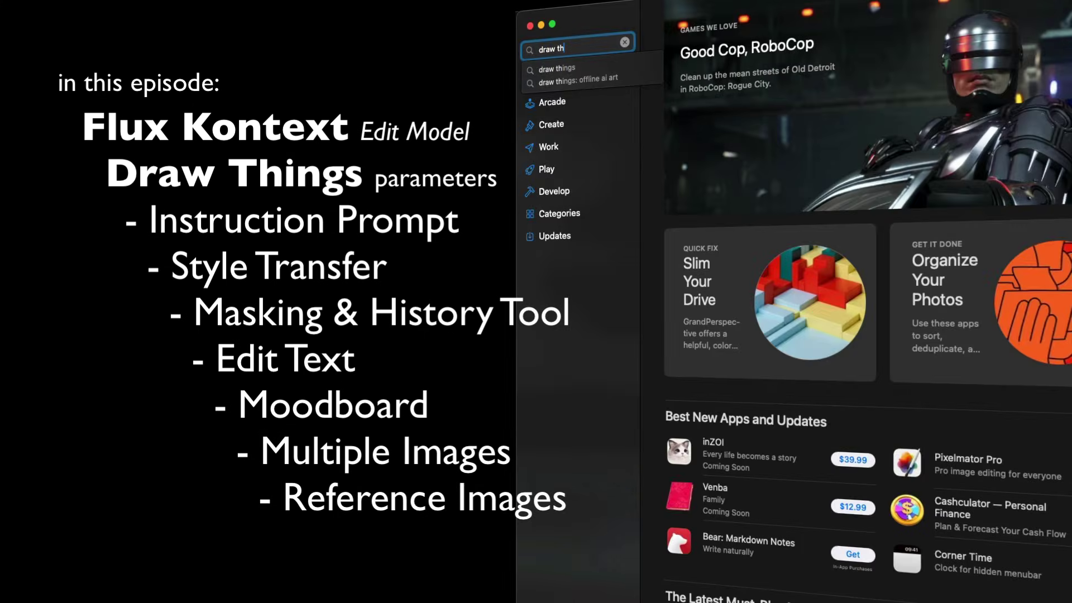
Search the App Store for 'draw things' to find Draw Things: Offline AI Art
click(575, 72)
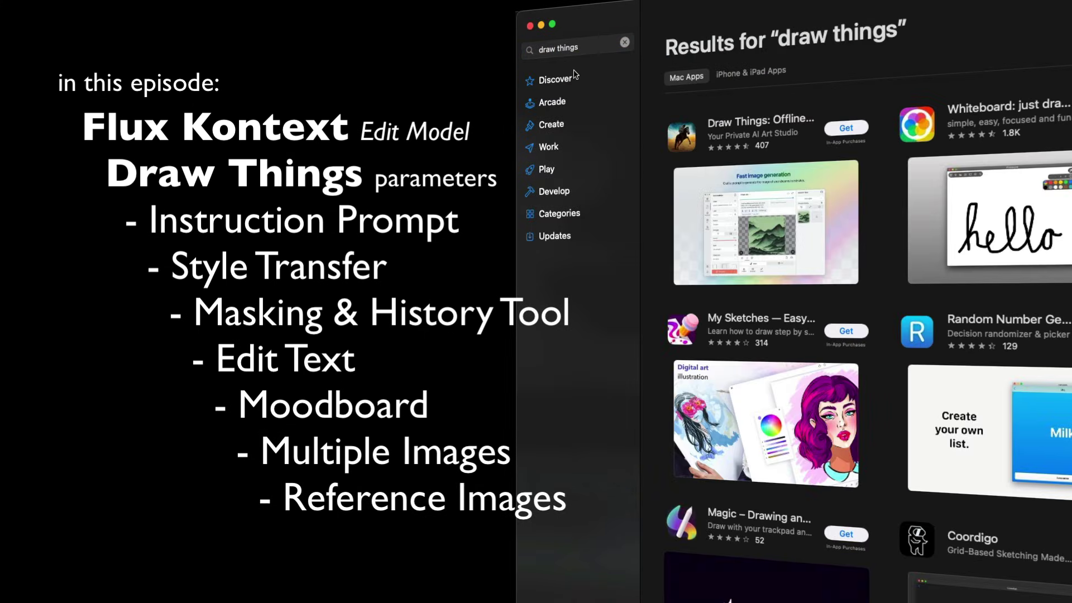
Open Draw Things on the Kontext project with the startled-man image and select its prompt
click(750, 189)
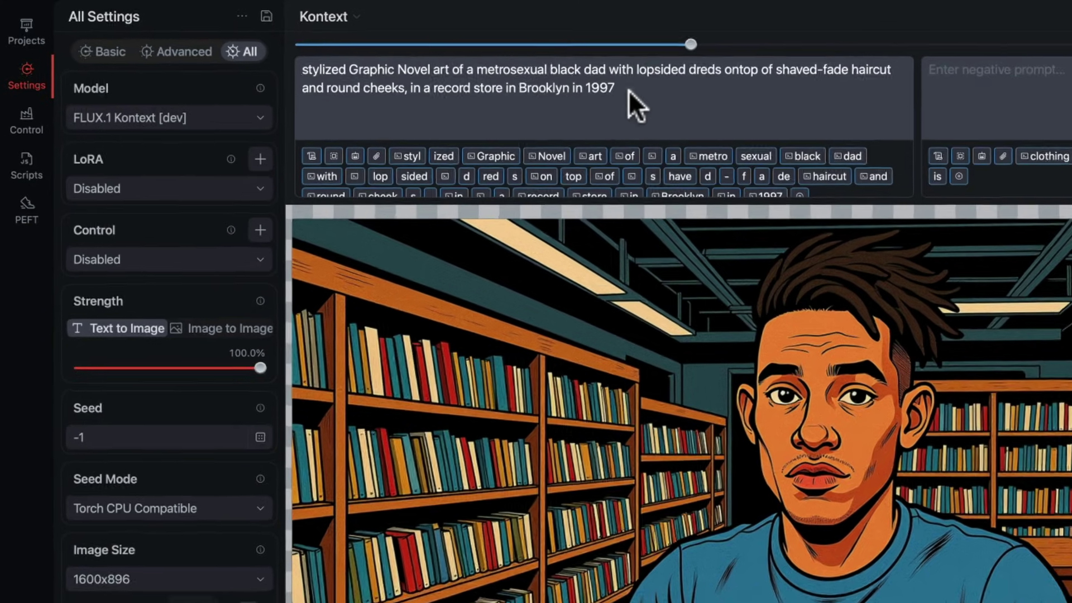
drag(494, 72, 425, 10)
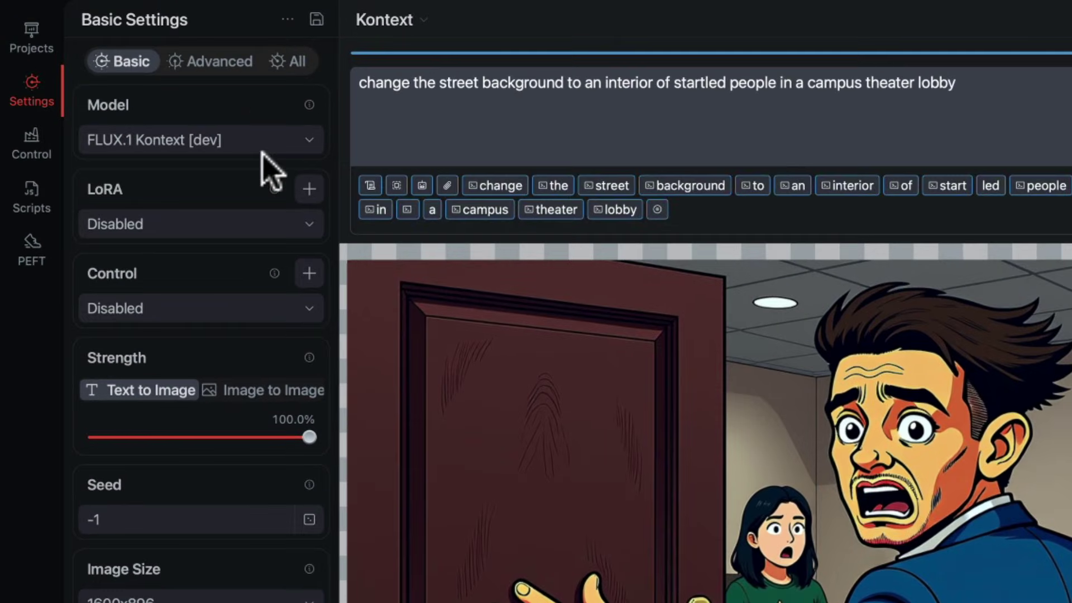
click(209, 114)
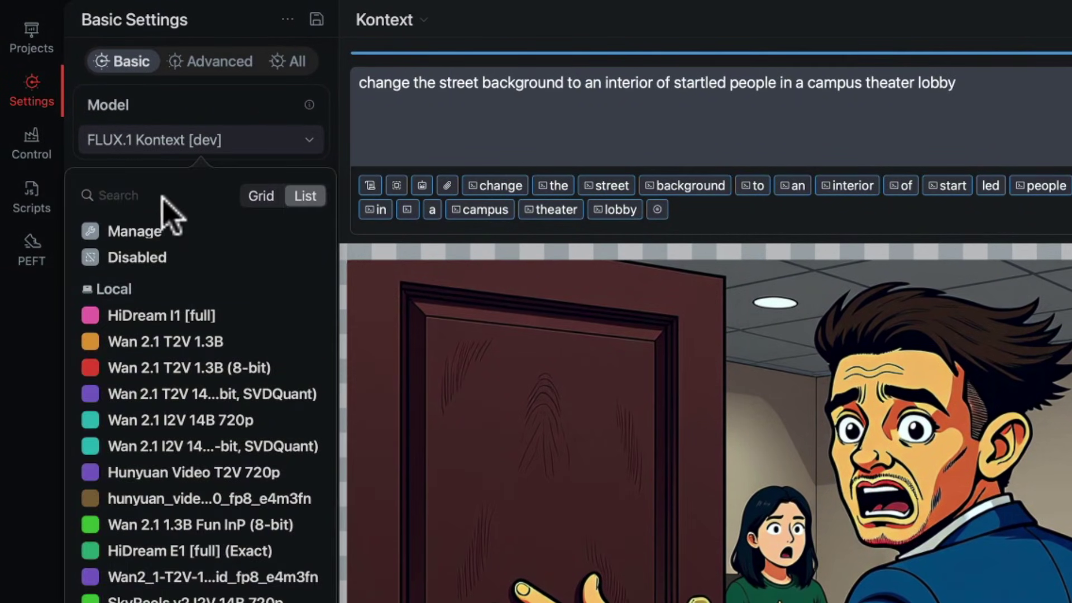
click(162, 196)
text(Kont)
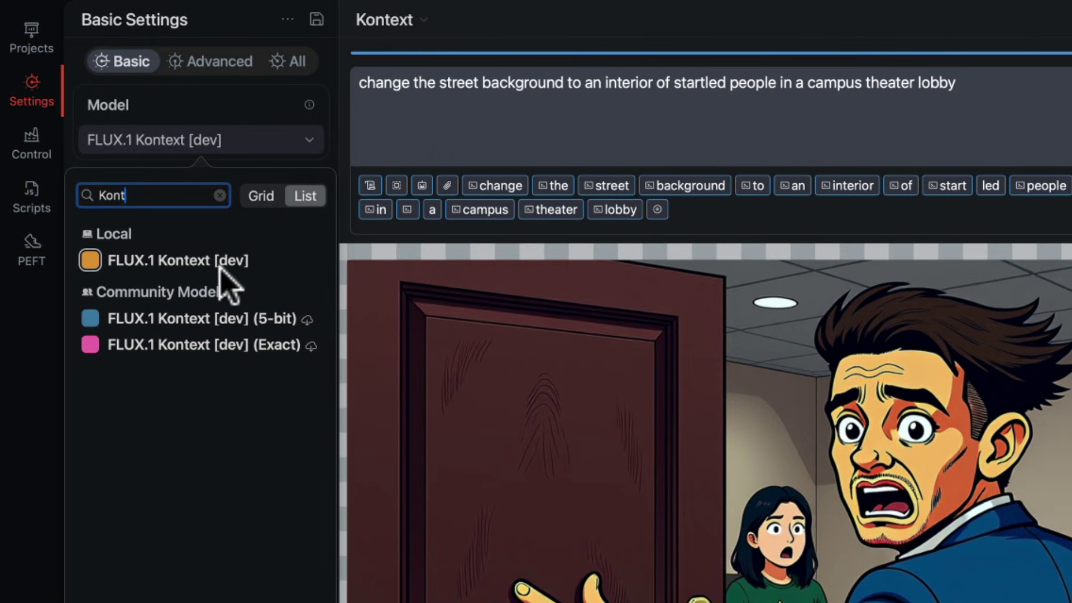
click(190, 262)
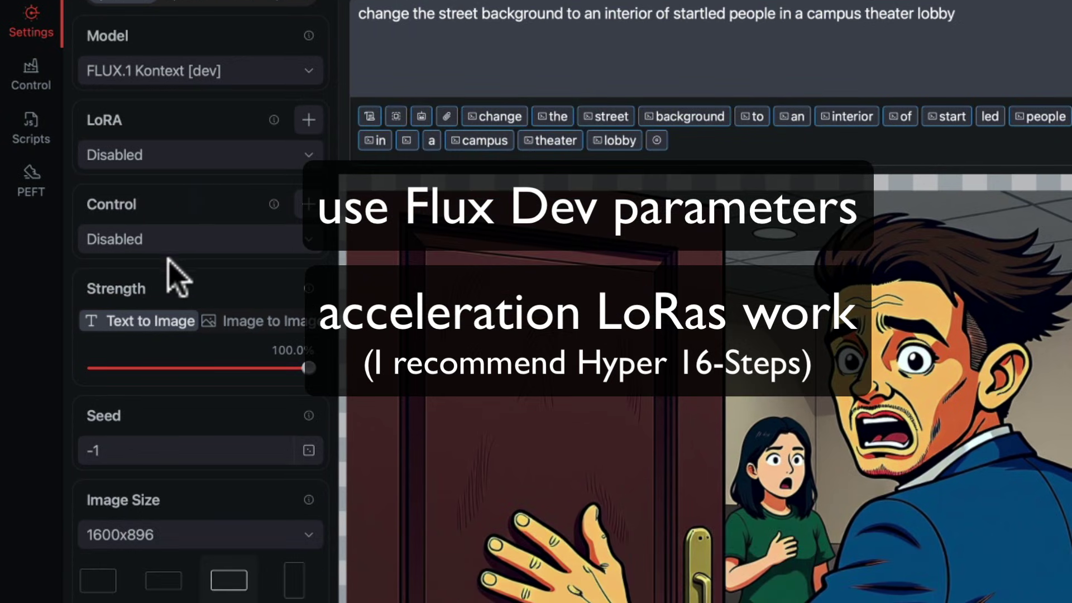
click(173, 156)
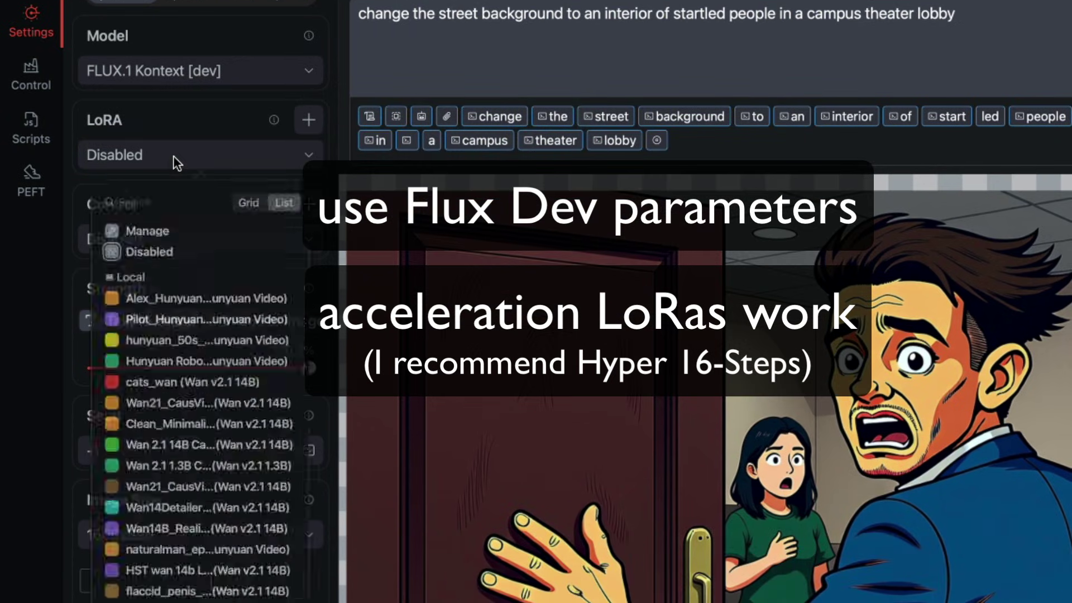
click(173, 155)
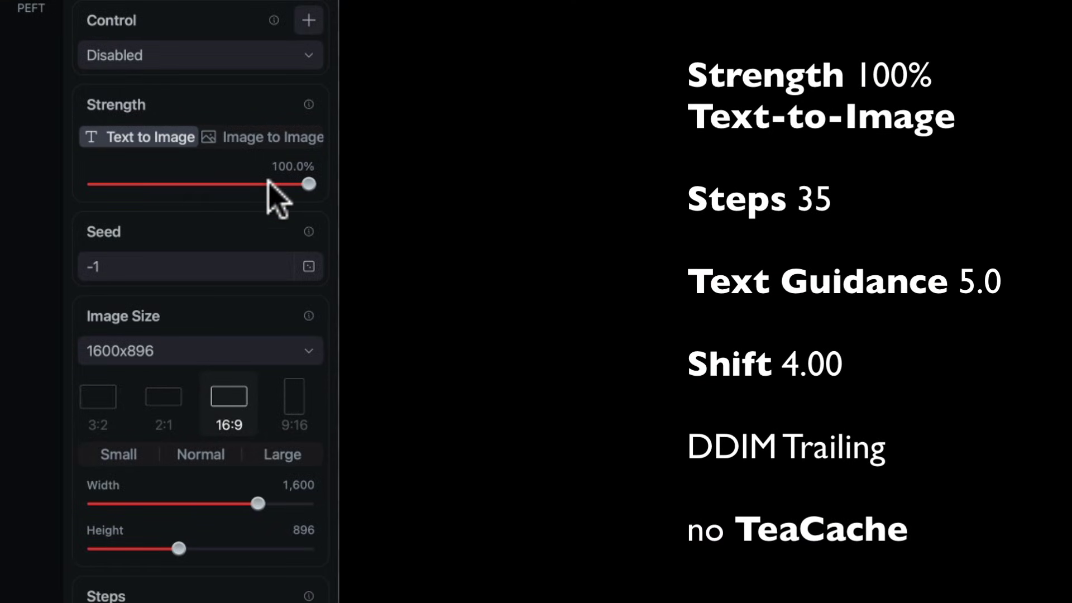
Keep DDIM Trailing as the sampler in the Basic settings
scroll(234, 211, down, 1)
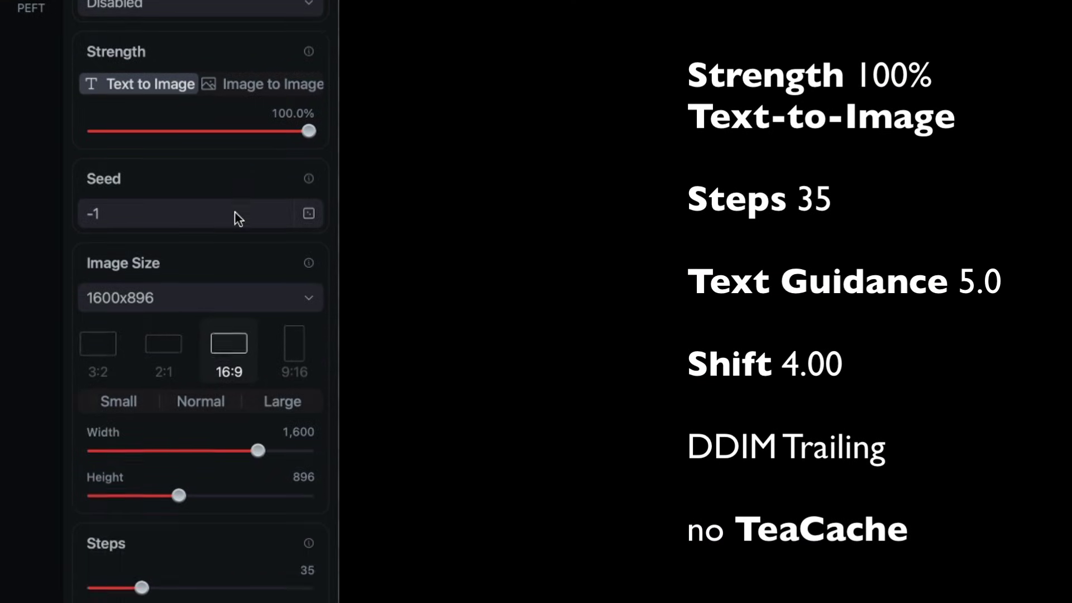
scroll(234, 213, down, 4)
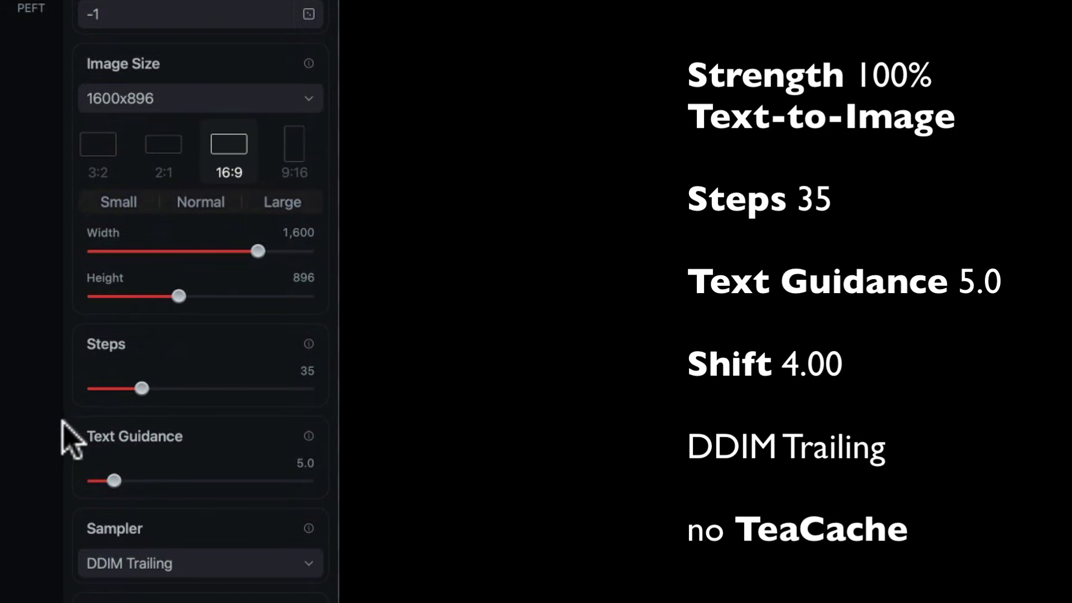
scroll(211, 502, down, 5)
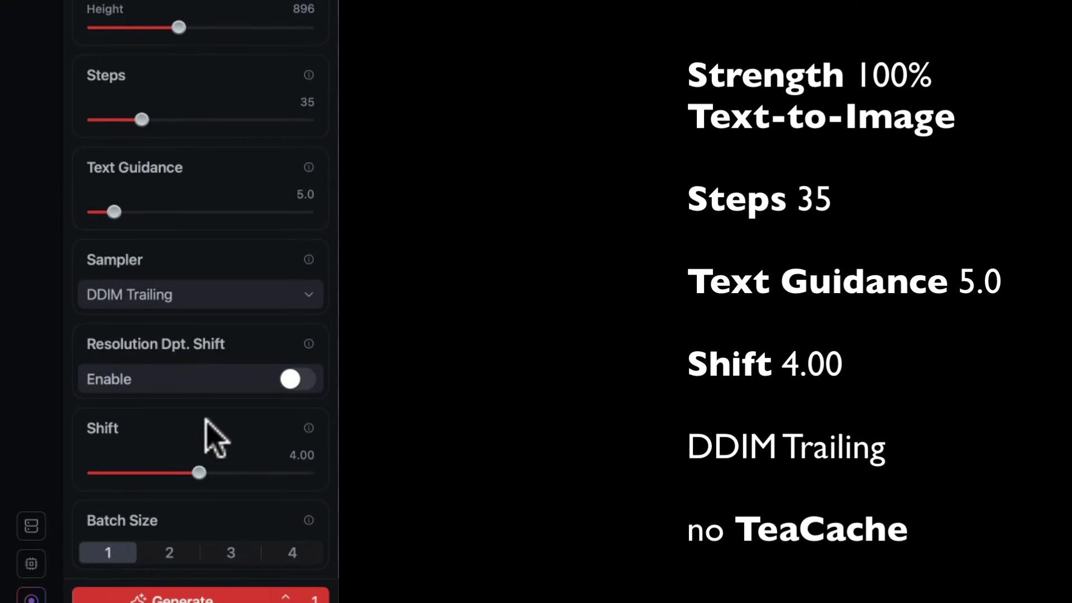
click(229, 293)
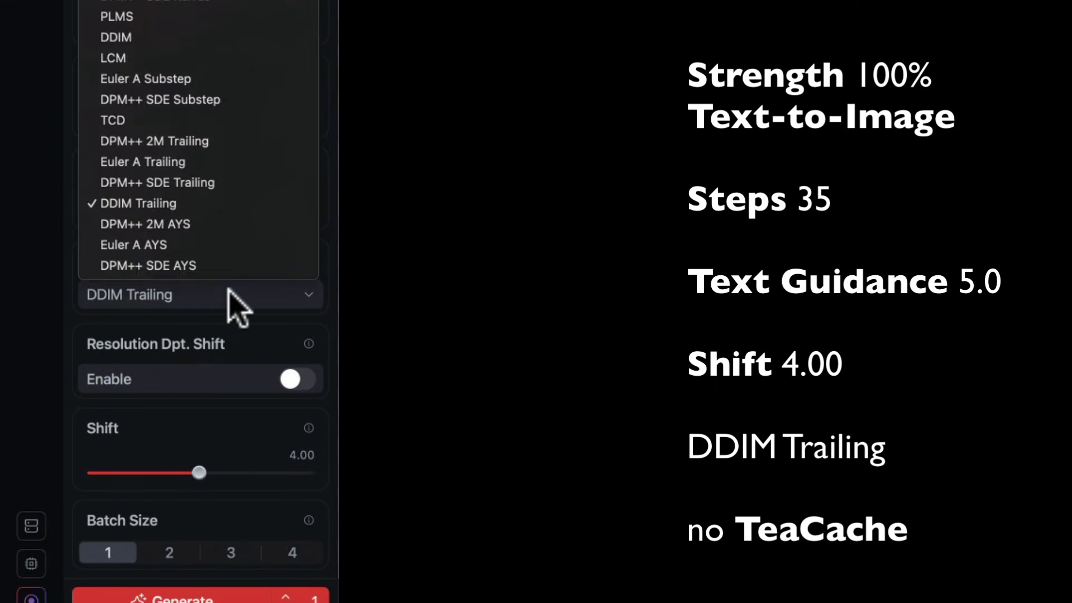
click(189, 202)
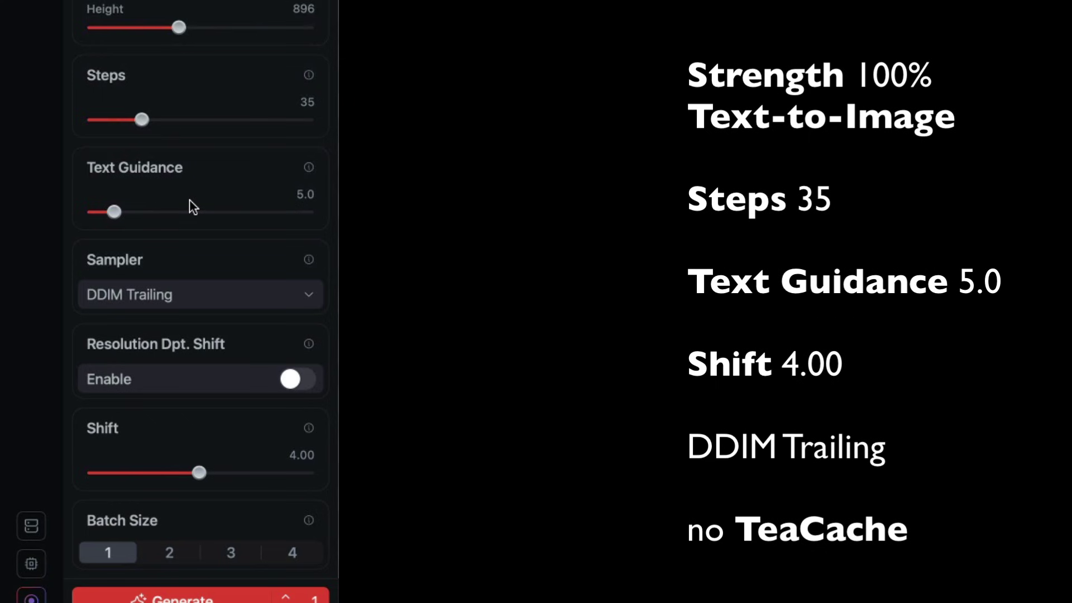
Show the Advanced settings down to TeaCache, leaving it disabled
scroll(173, 149, up, 7)
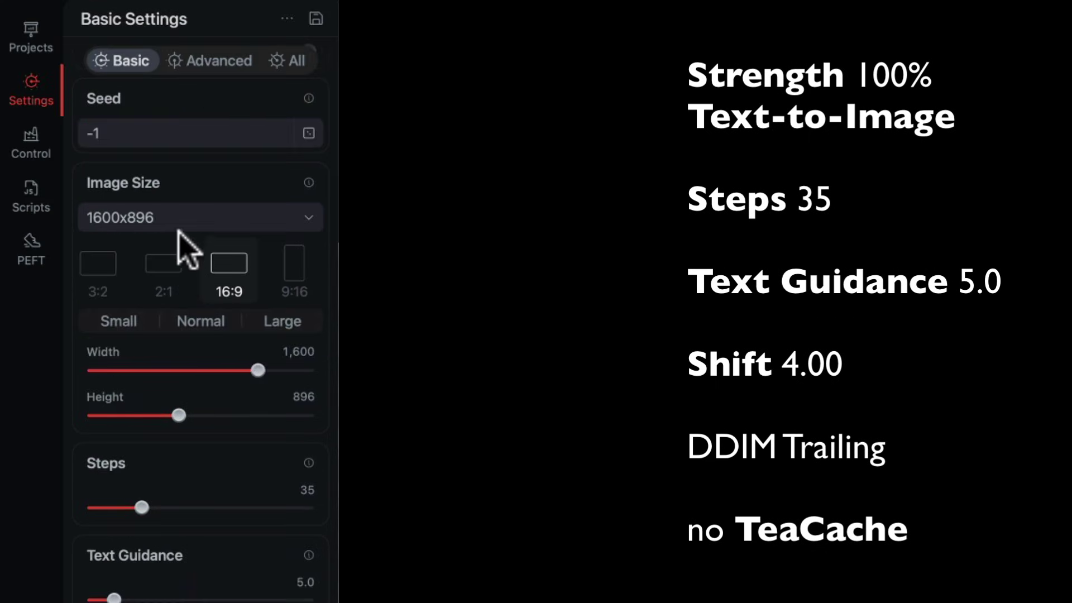
click(241, 62)
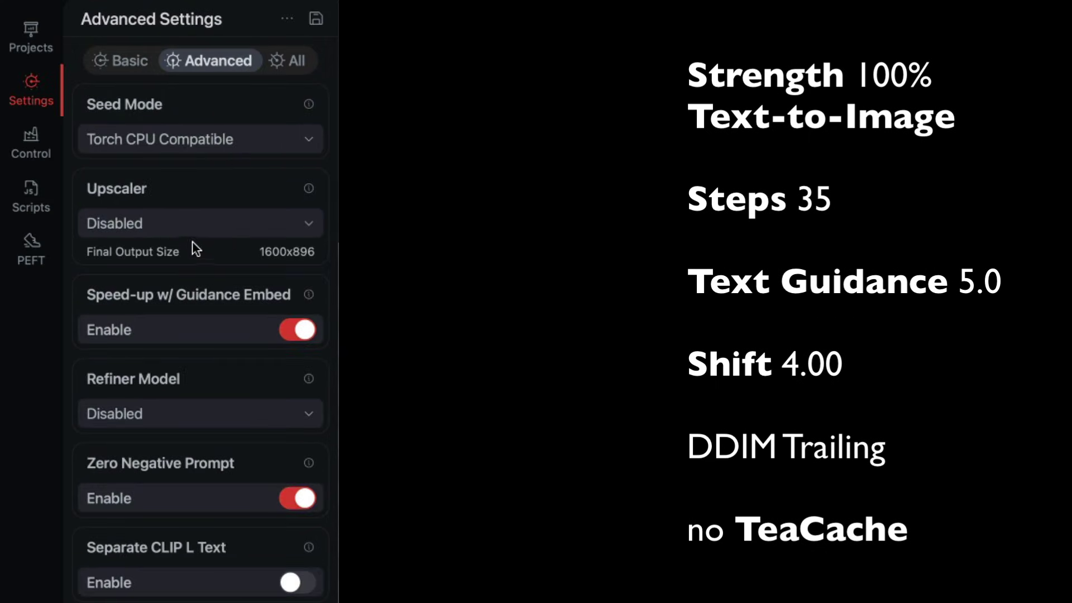
scroll(192, 240, down, 15)
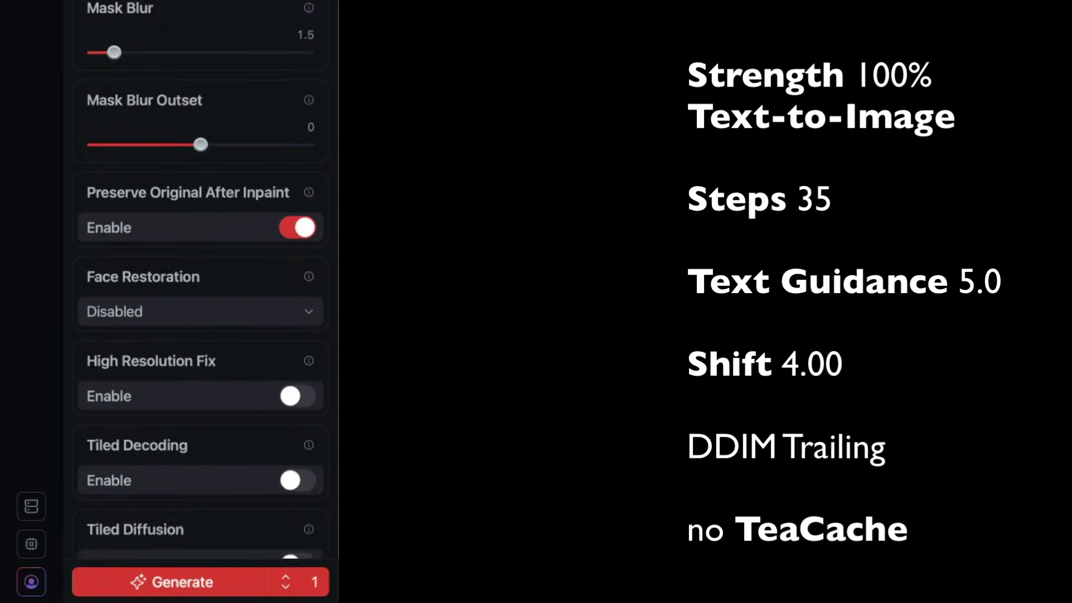
scroll(192, 240, down, 4)
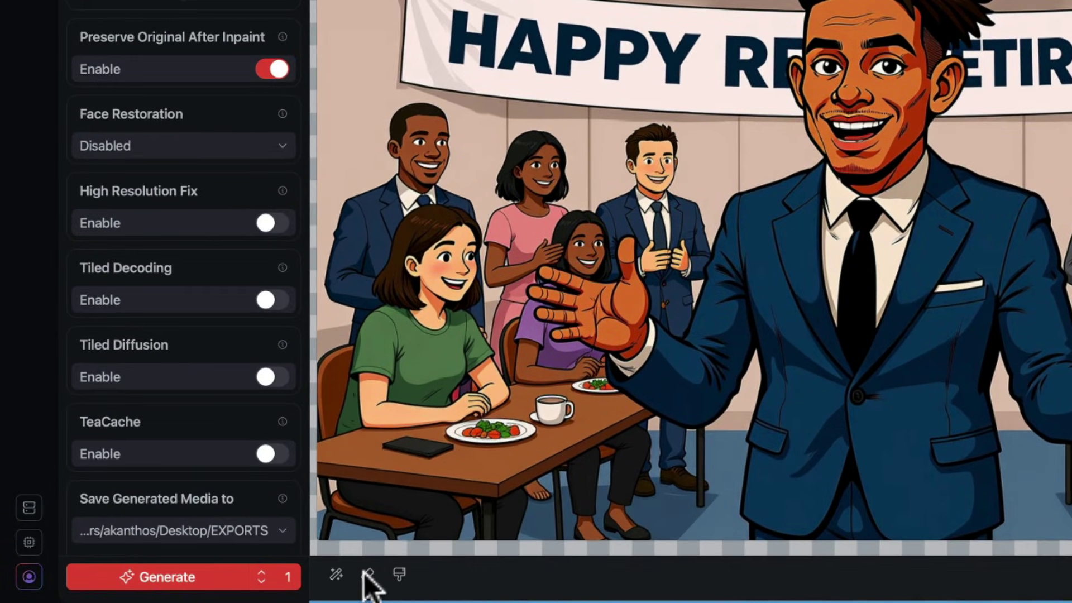
Erase the suited man with the Eraser and change the prompt to 'remove the man'
click(345, 577)
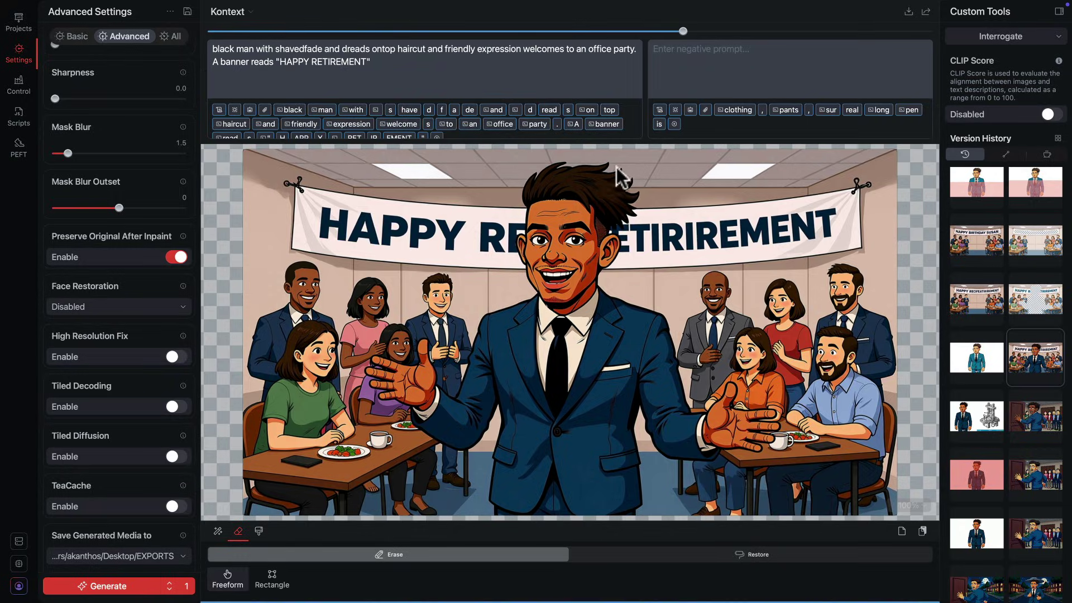
mouse_move(519, 168)
mouse_down()
mouse_move(584, 188)
mouse_move(517, 188)
mouse_move(516, 232)
mouse_move(534, 266)
mouse_move(540, 200)
mouse_move(524, 234)
mouse_up()
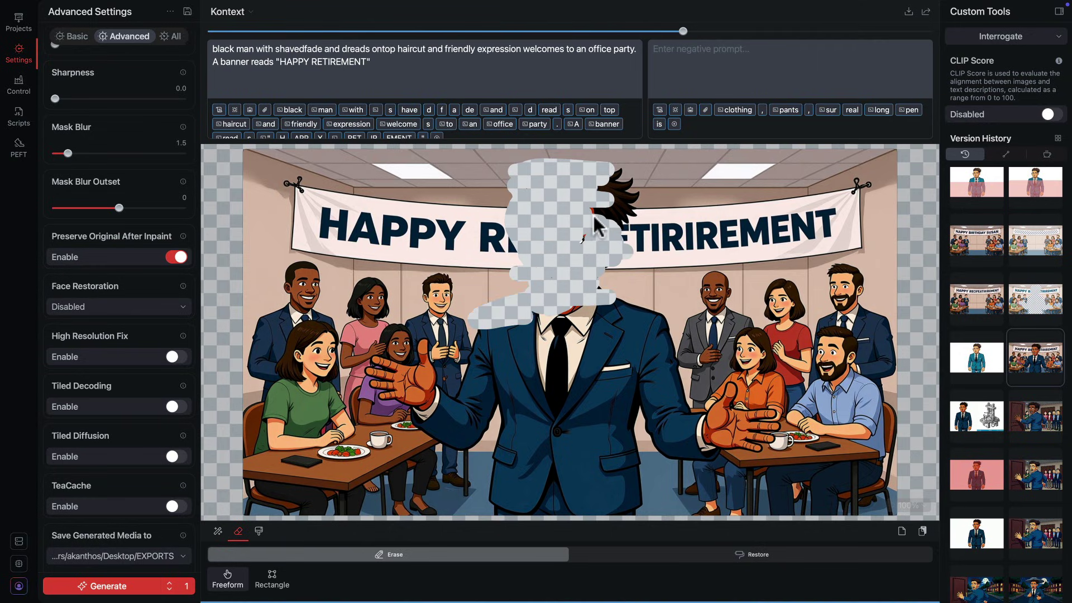
mouse_move(592, 223)
mouse_down()
mouse_move(620, 223)
mouse_move(610, 214)
mouse_move(637, 201)
mouse_move(597, 192)
mouse_move(626, 185)
mouse_move(619, 175)
mouse_up()
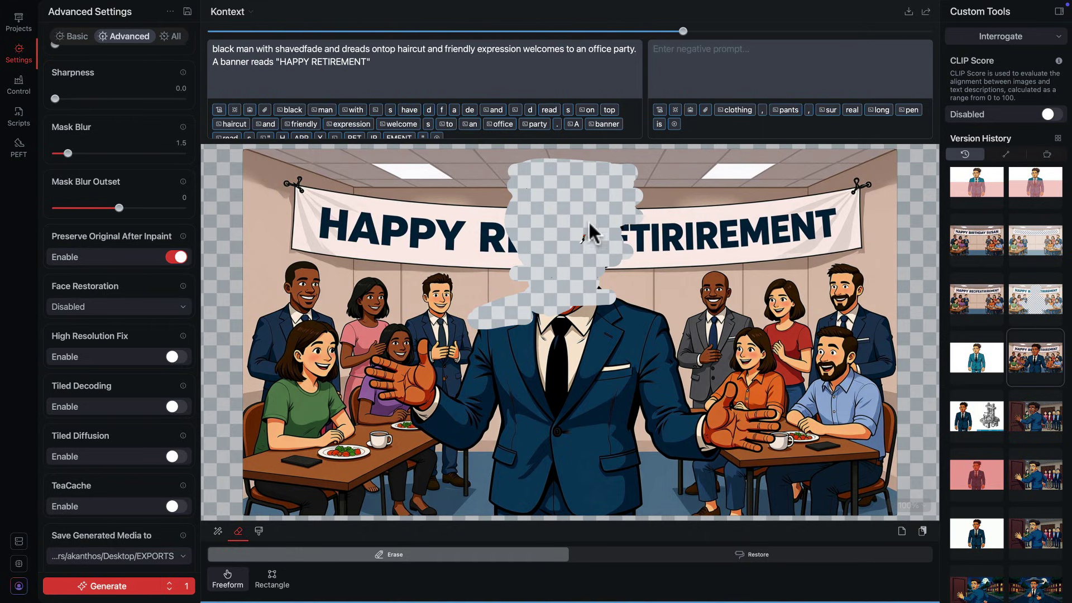
mouse_move(622, 312)
mouse_down()
mouse_move(662, 319)
mouse_move(685, 402)
mouse_move(704, 413)
mouse_move(680, 415)
mouse_move(634, 351)
mouse_move(562, 351)
mouse_move(598, 318)
mouse_move(549, 312)
mouse_move(604, 305)
mouse_move(649, 323)
mouse_move(629, 341)
mouse_up()
triple_click(287, 55)
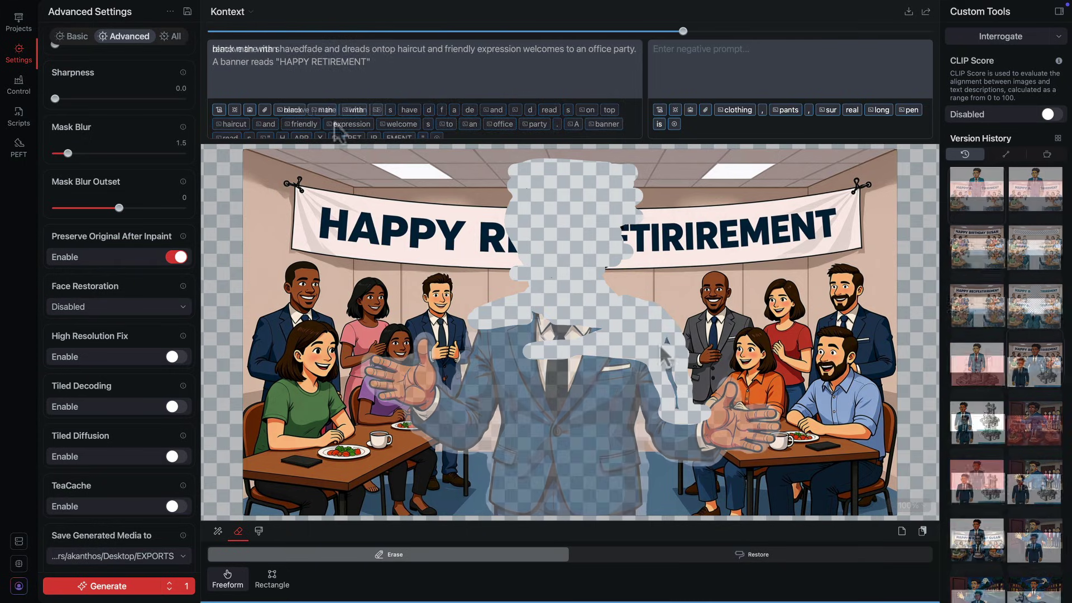
text(remove the man)
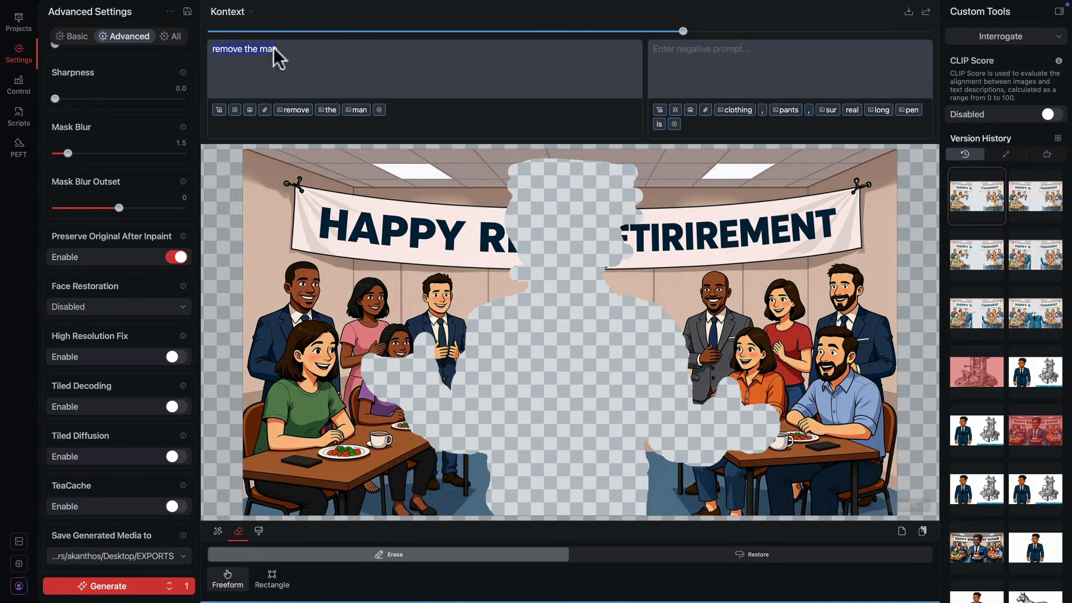
Generate the edit so the erased area becomes empty office wall between the tables
click(124, 588)
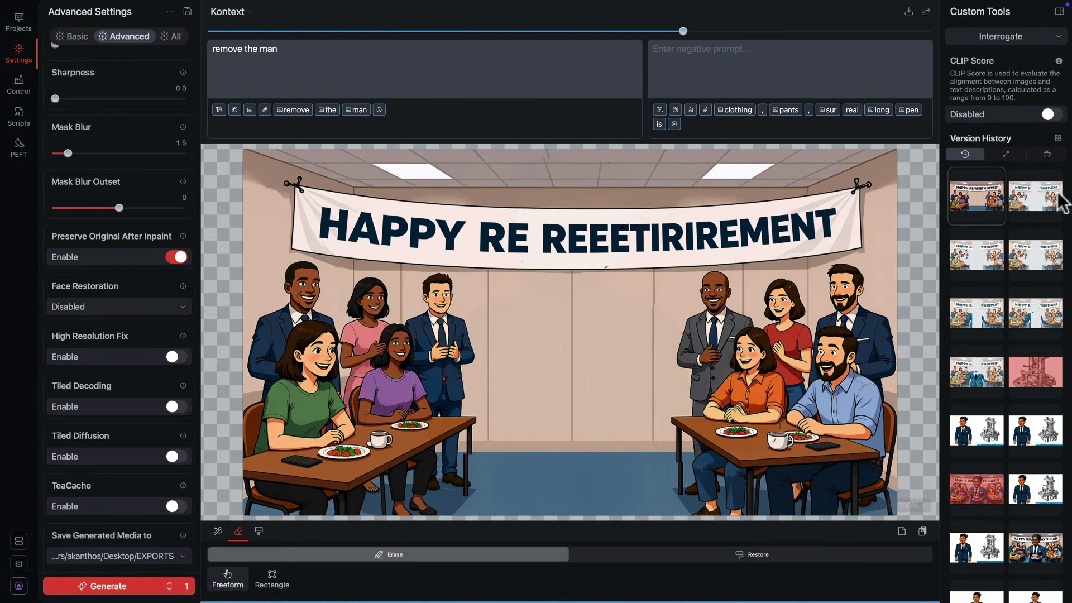
Browse the Version History, loading earlier retirement-banner versions and other saved groups
click(1037, 216)
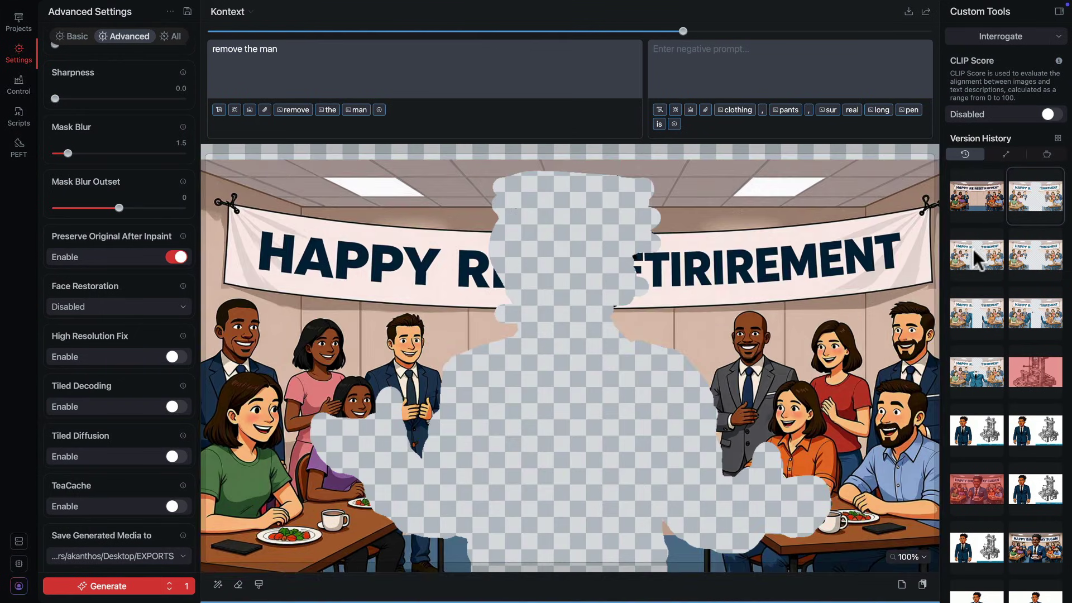
click(984, 360)
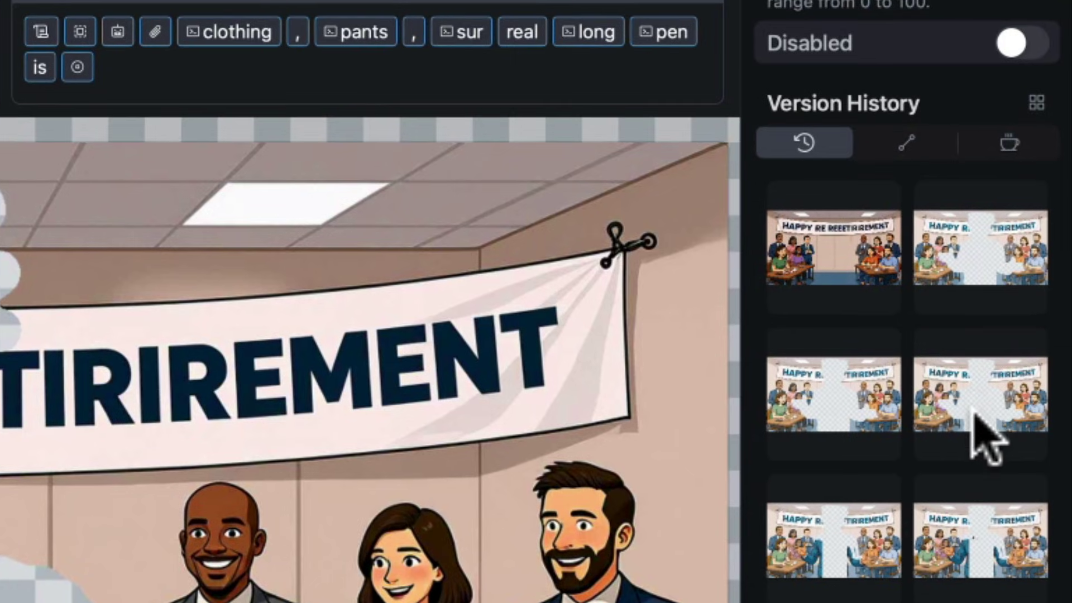
click(998, 329)
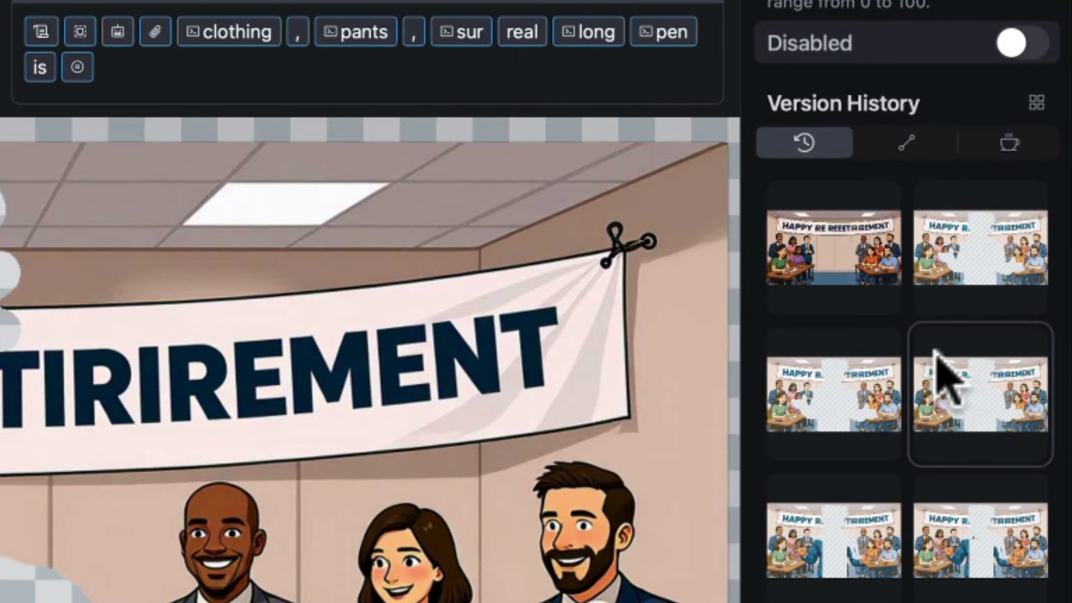
click(844, 266)
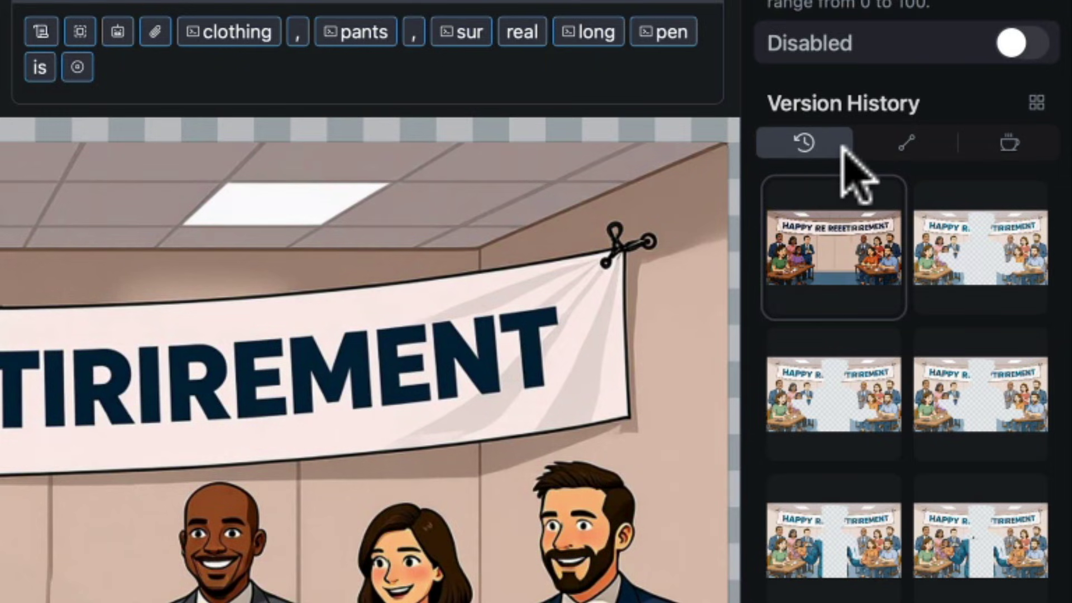
click(1015, 141)
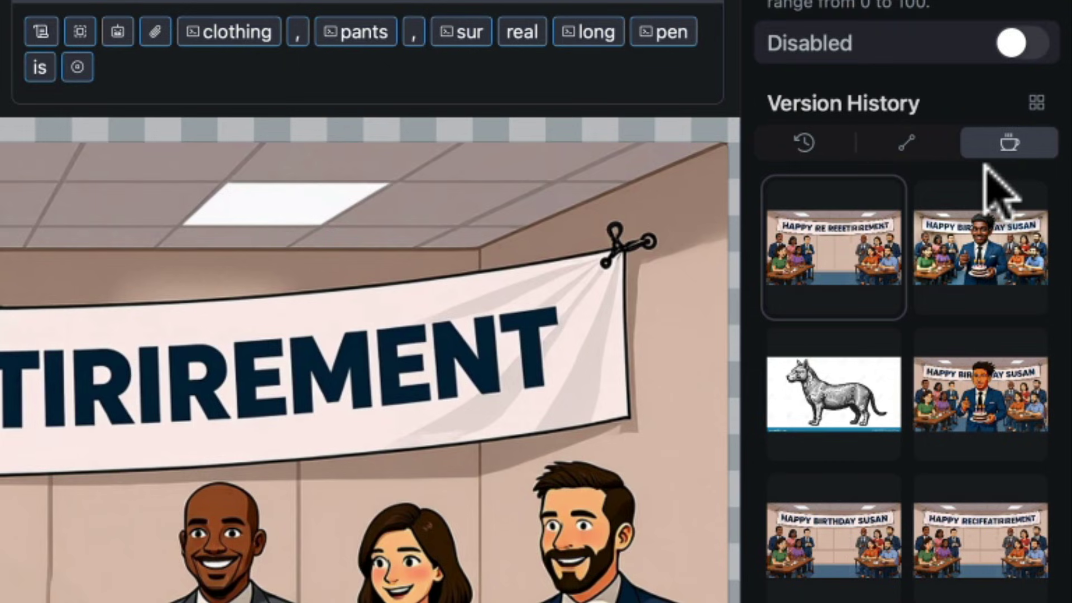
click(909, 141)
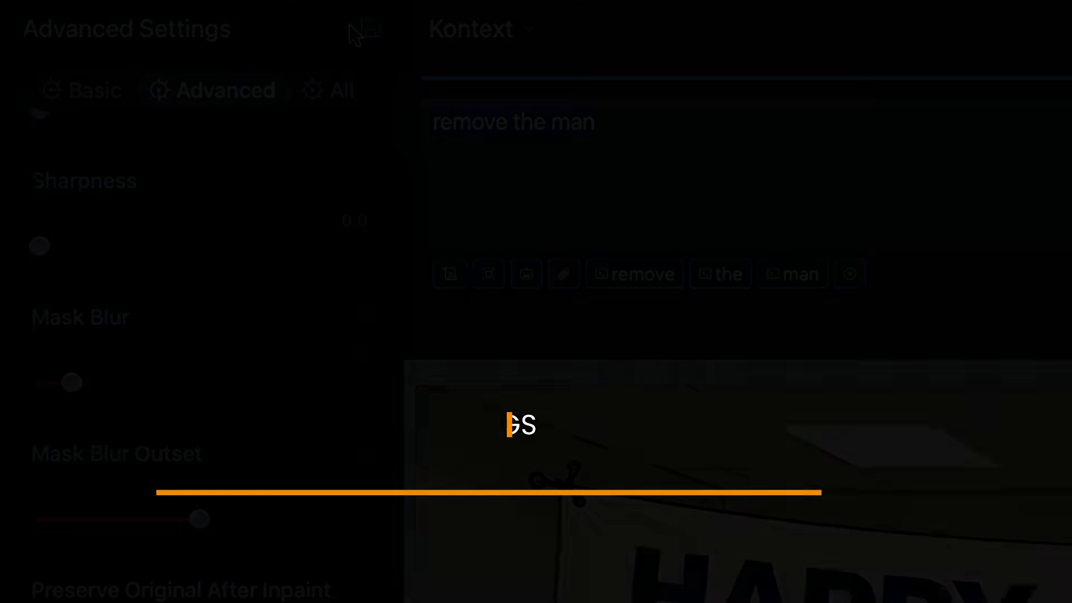
Change the prompt to add 'Happy Birthday Susan'
text(add )
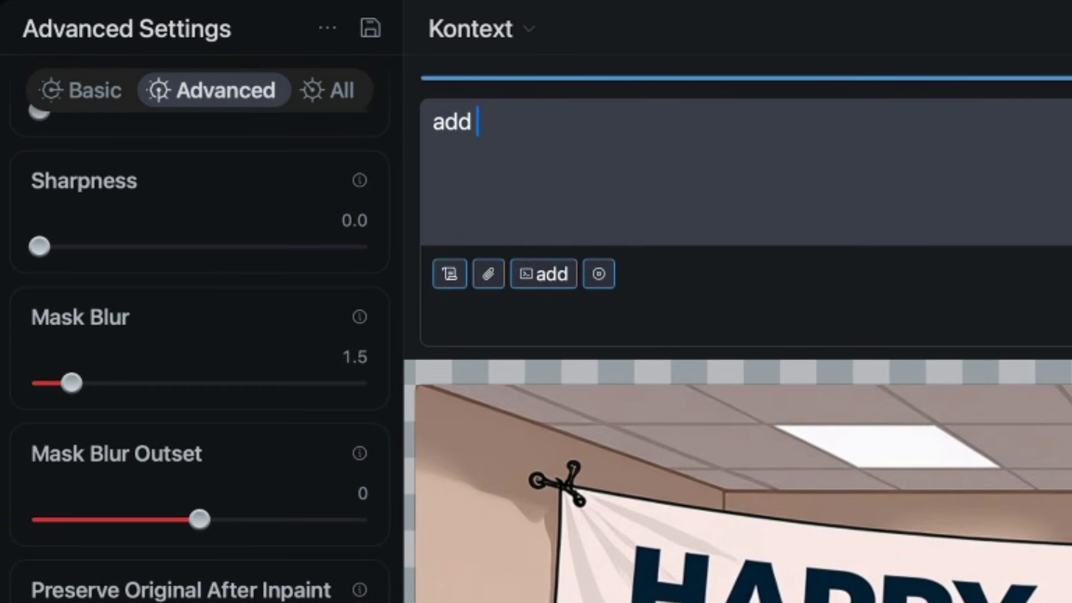
text('H)
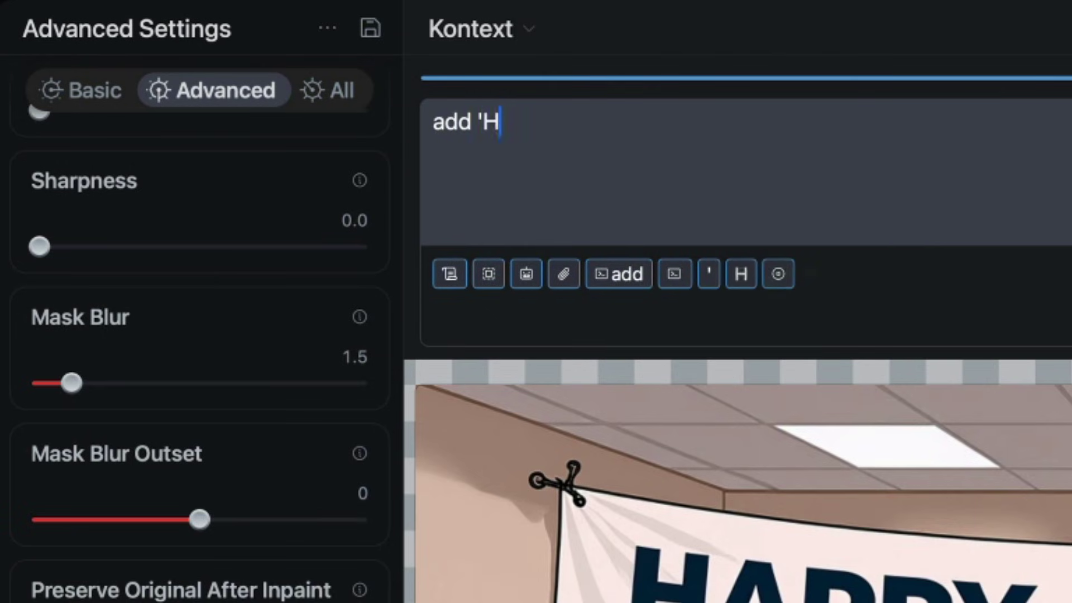
text(appy Birthd)
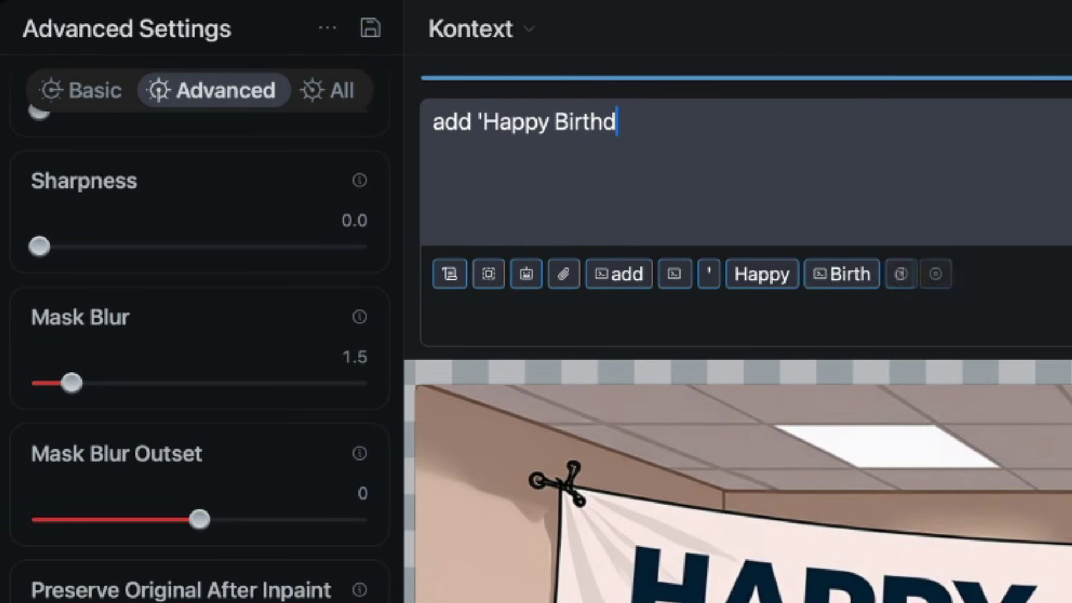
text(ay Susan)
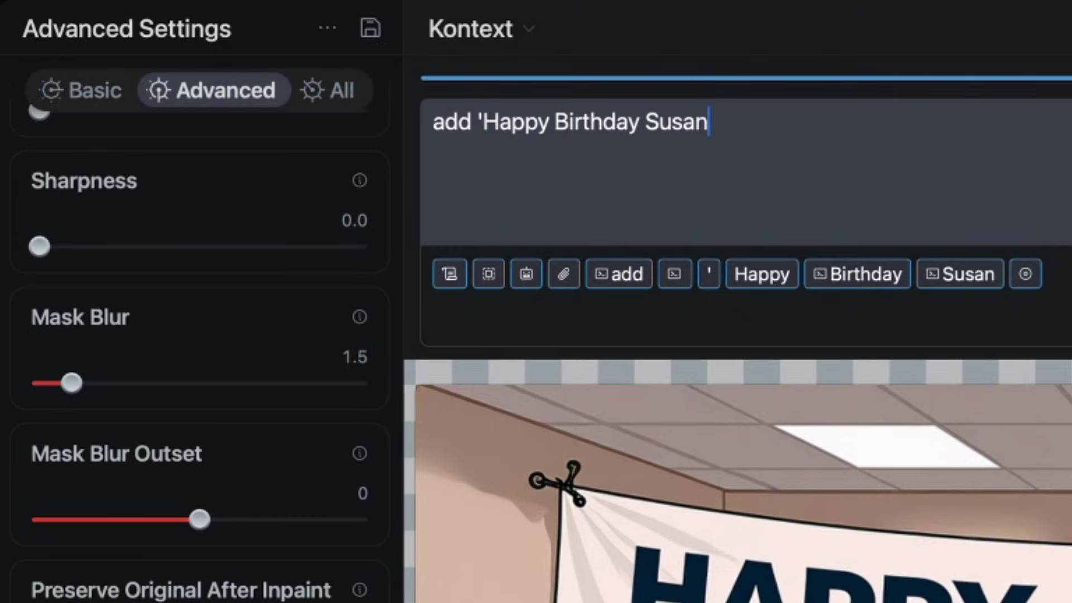
text(')
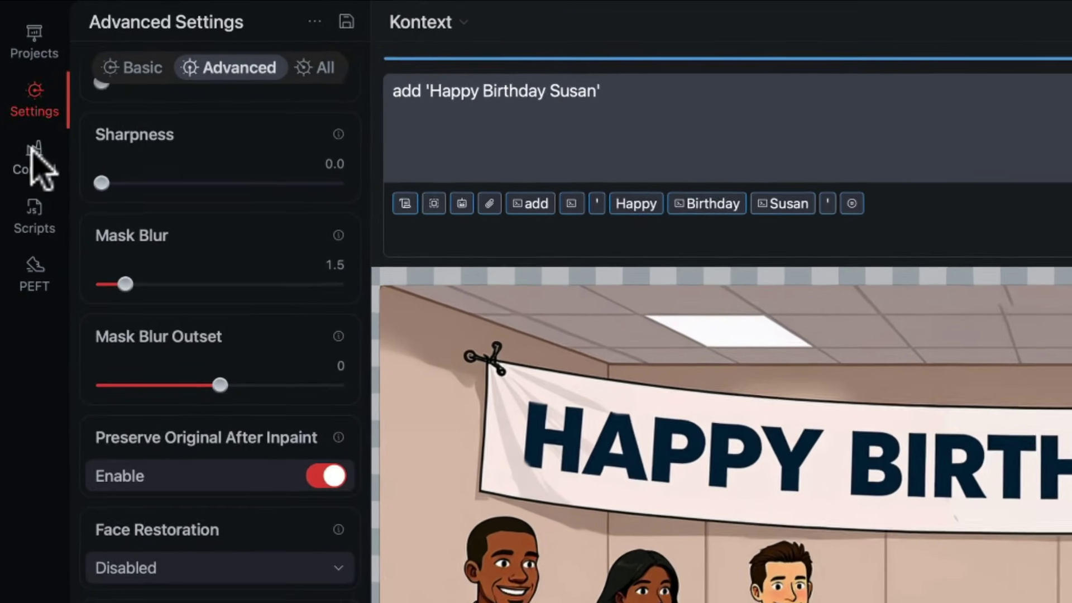
Preview the Depth map and Pose control inputs, return to Image, and check the control models
click(33, 151)
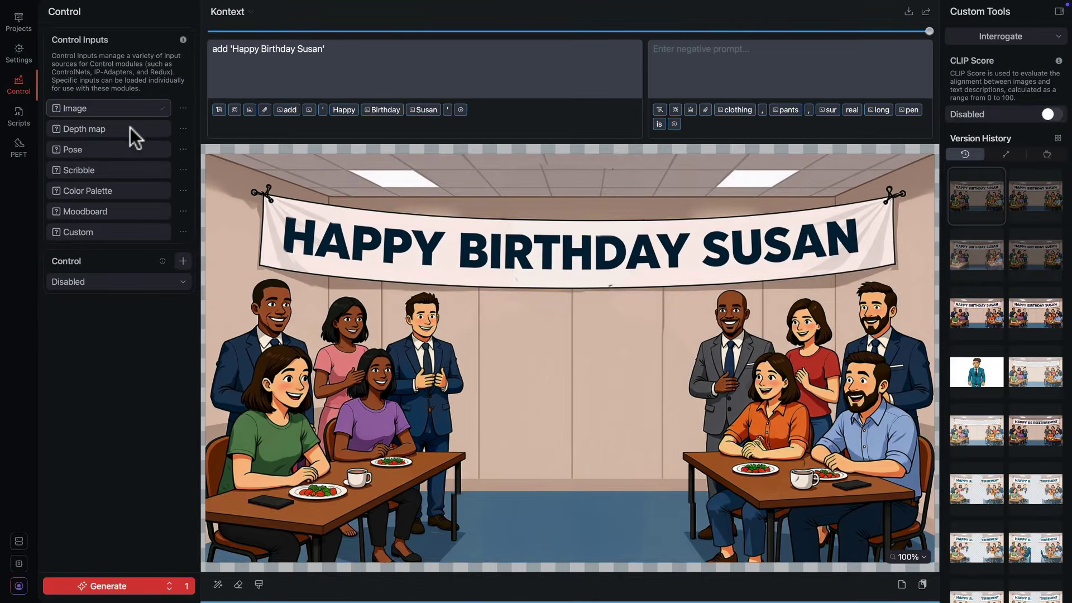
click(130, 129)
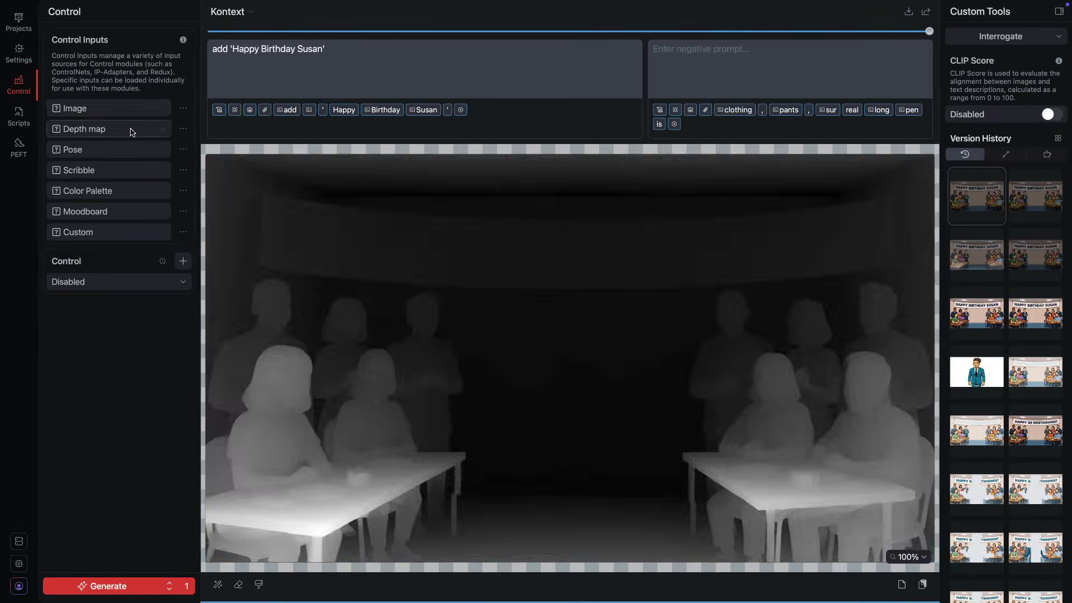
click(123, 150)
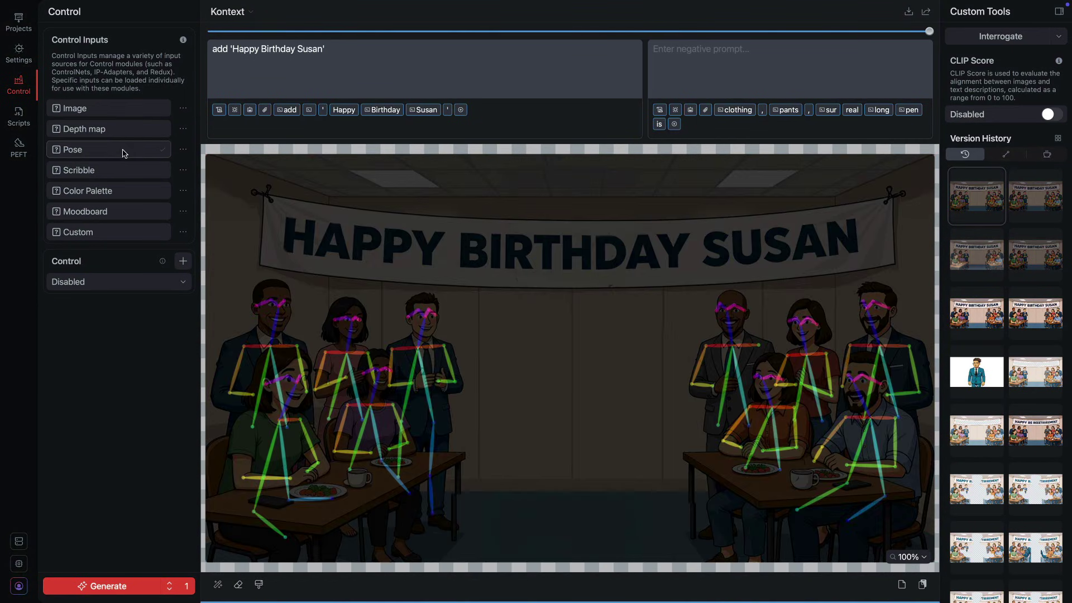
click(120, 109)
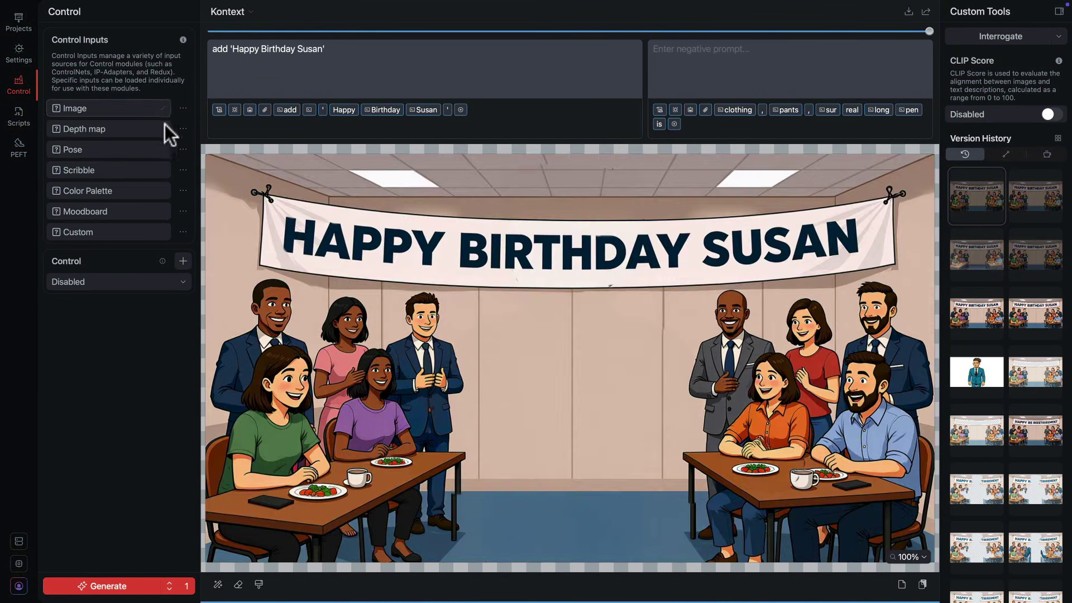
click(183, 129)
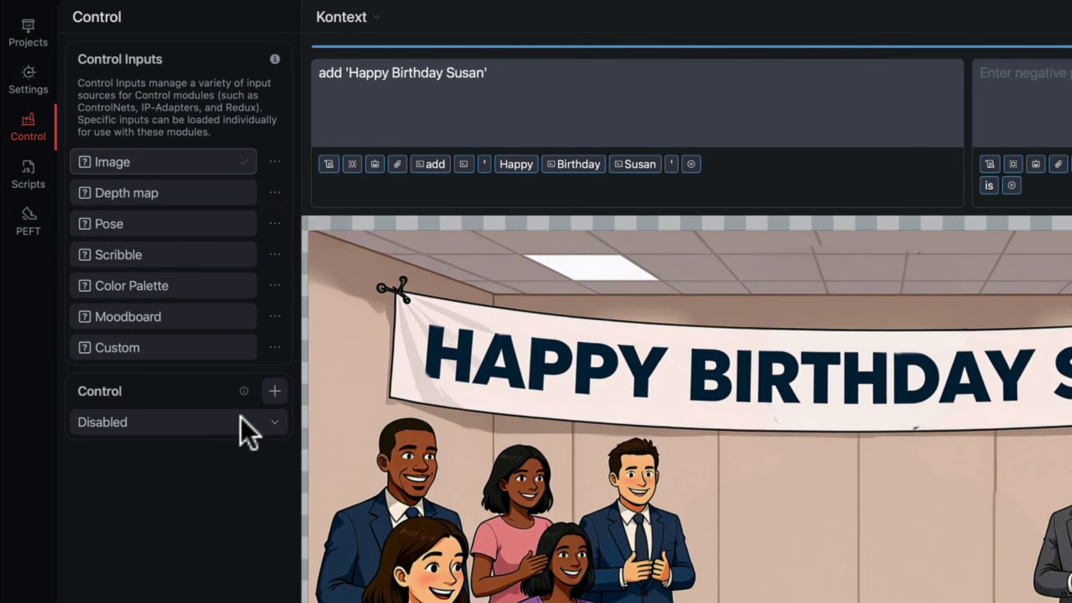
click(263, 422)
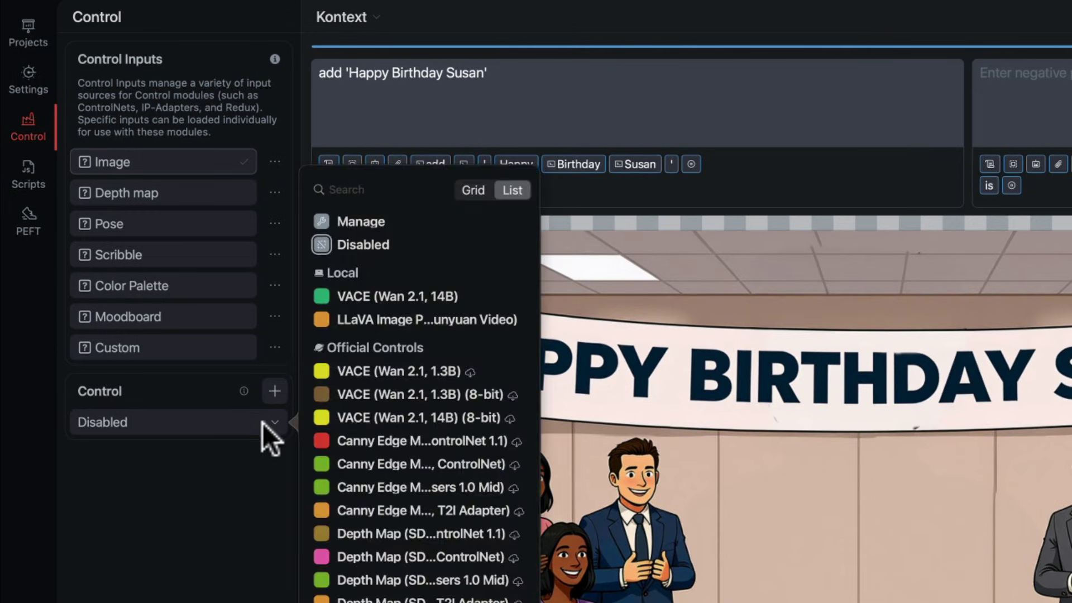
click(227, 447)
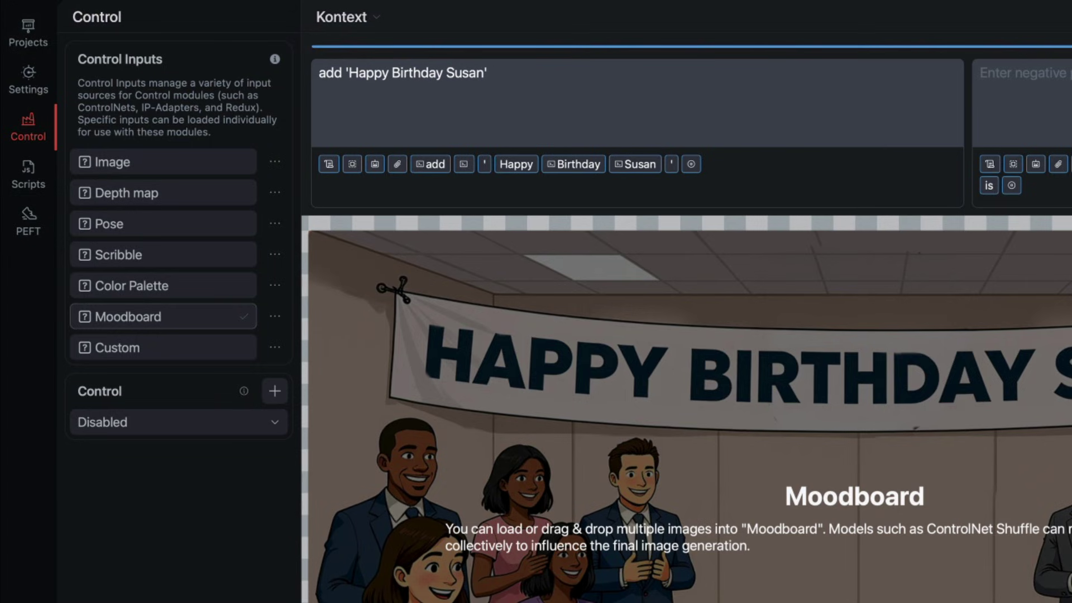
Load the red neon Las Vegas images into the Moodboard from Files
click(275, 315)
mouse_move(288, 344)
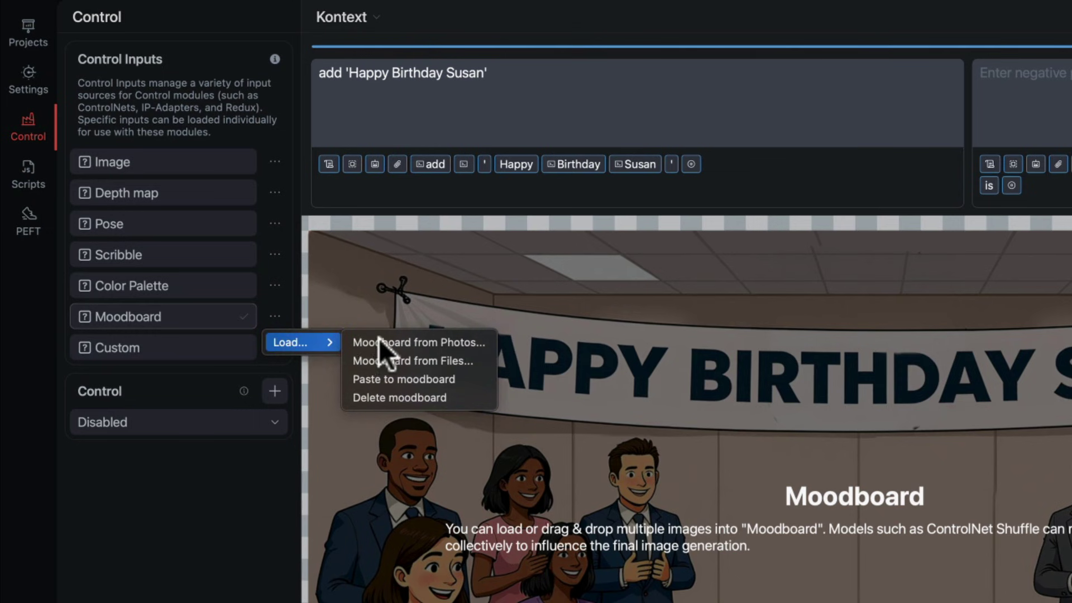
click(431, 356)
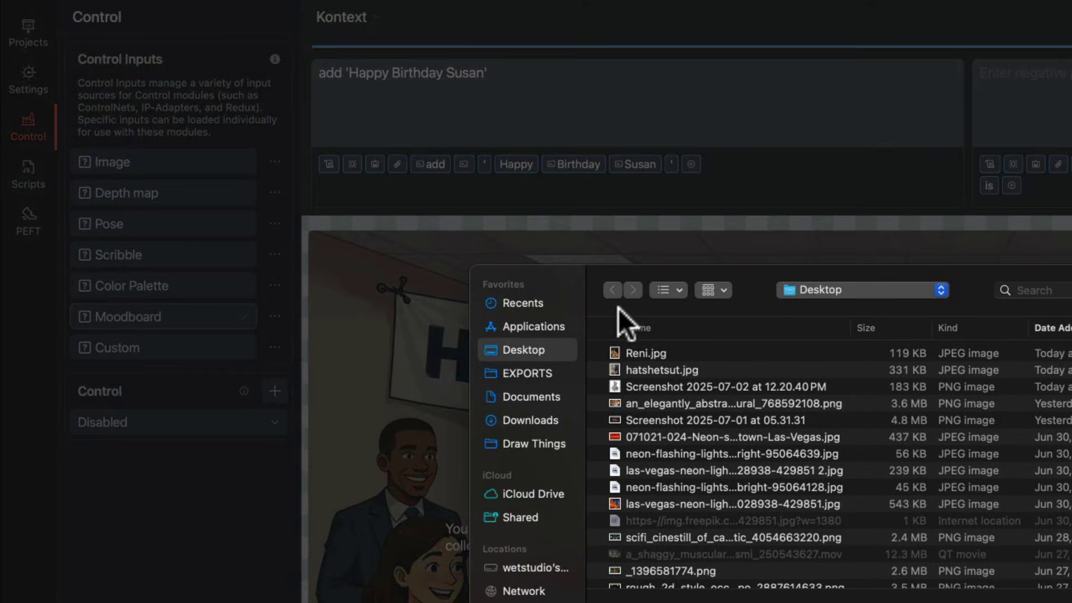
click(525, 288)
key(Return)
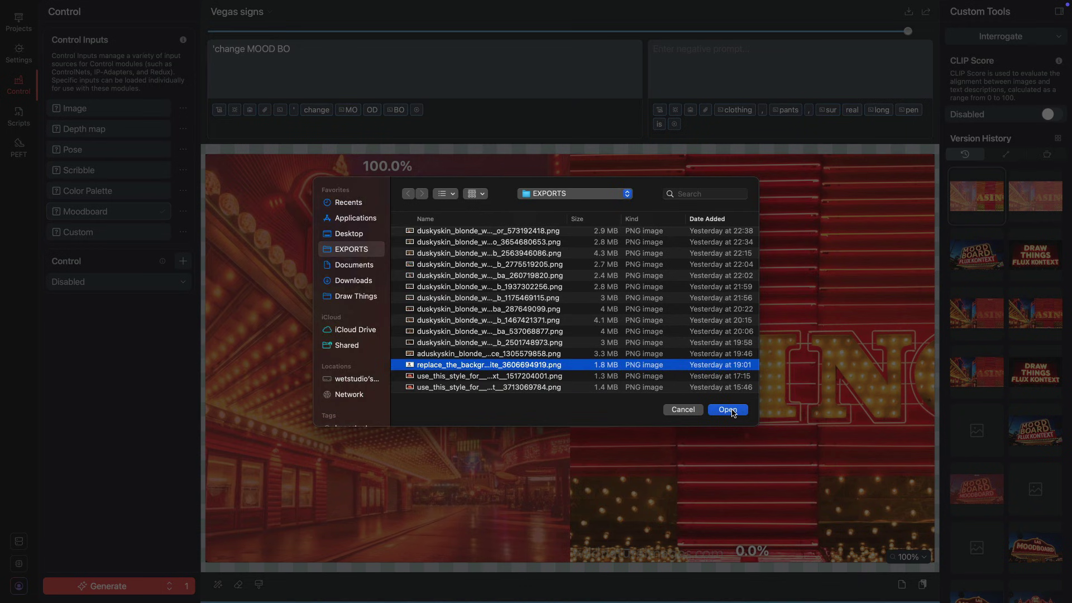
Add the woman portrait to the moodboard and weight the images 49.0%, 0.0% and 49.5%
click(732, 410)
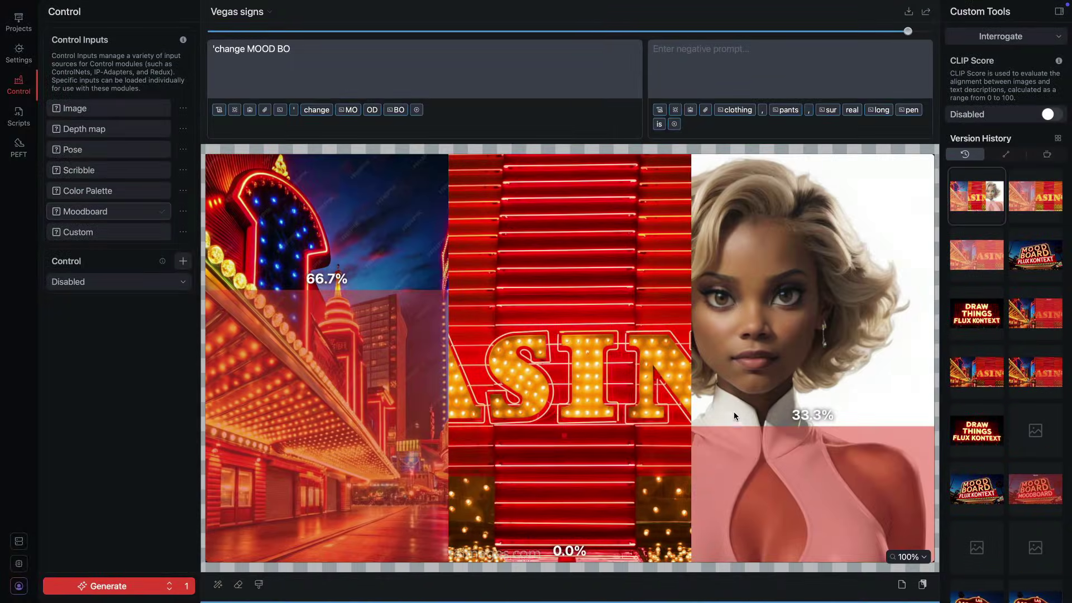
drag(358, 314, 360, 381)
drag(749, 439, 754, 363)
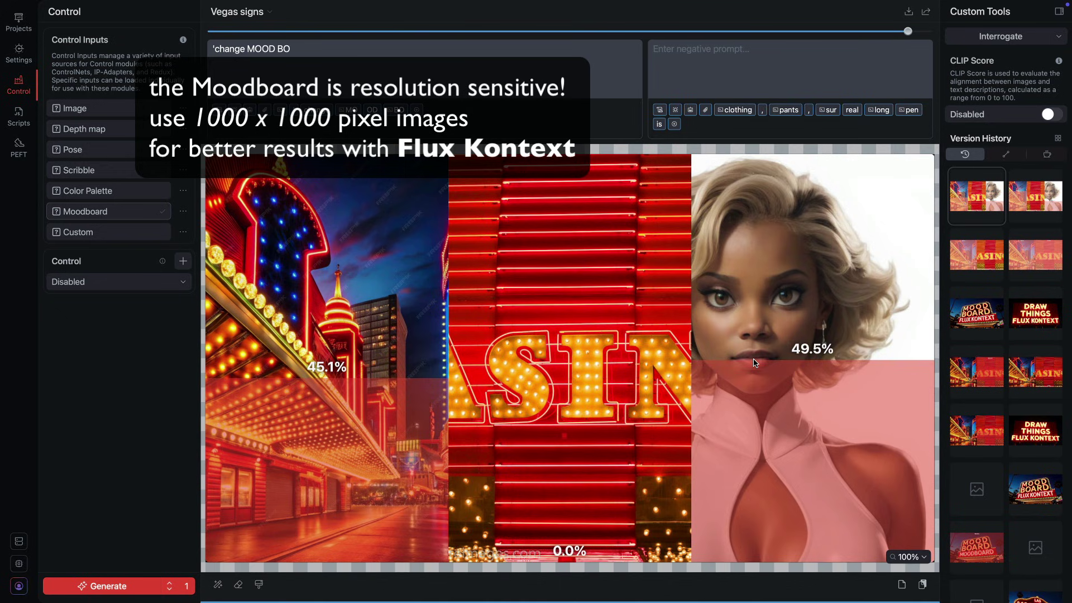
drag(384, 380, 388, 364)
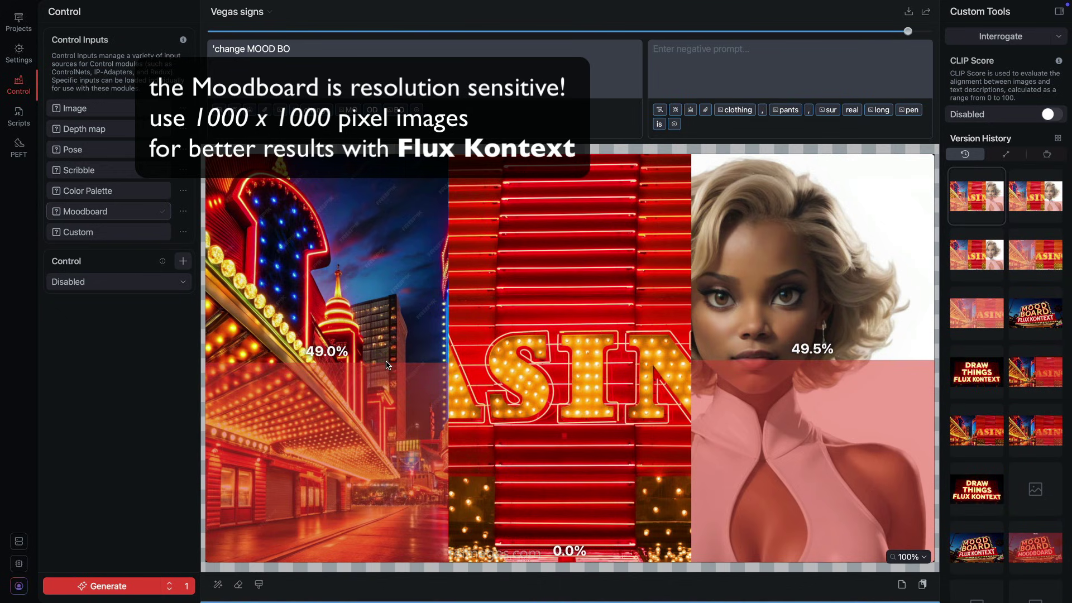
drag(908, 31, 1029, 29)
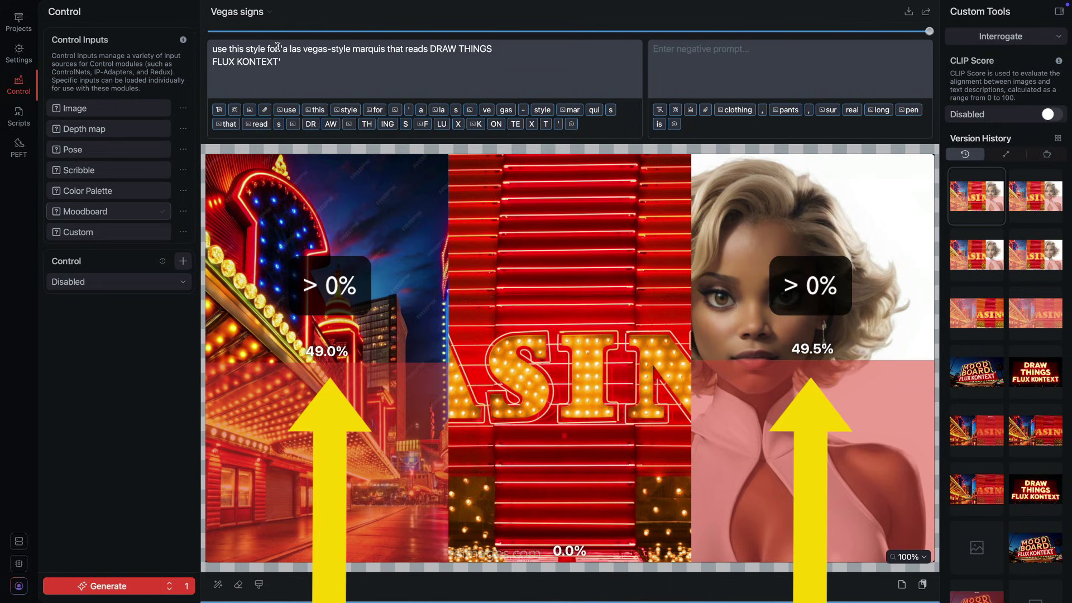
Rewrite the prompt for a blonde woman before the DRAW THINGS – FLUX KONTEXT marquee and generate 4 images
drag(277, 47, 150, 26)
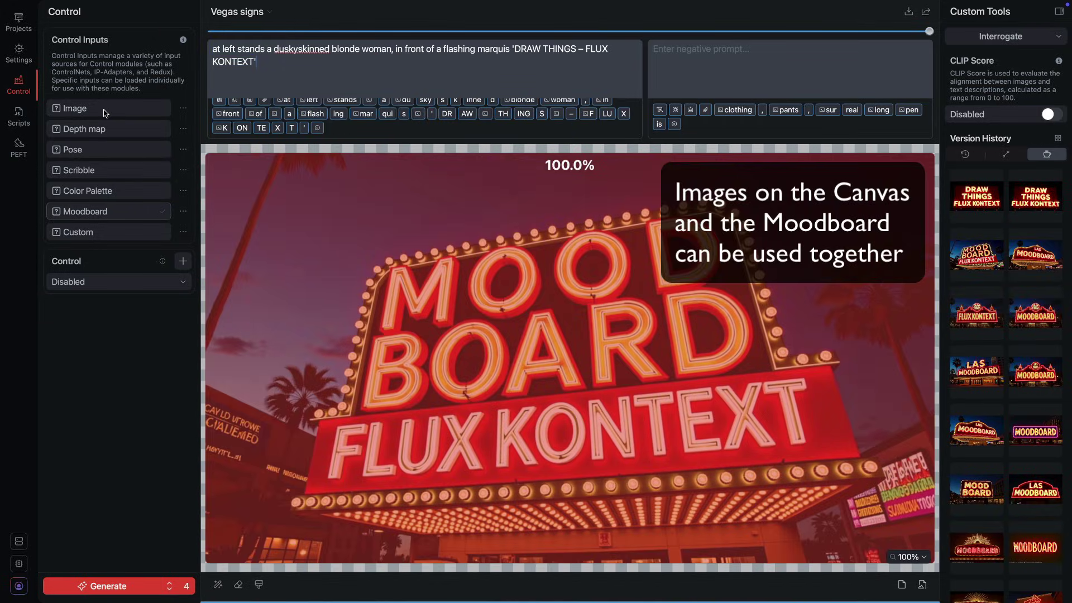
mouse_move(104, 113)
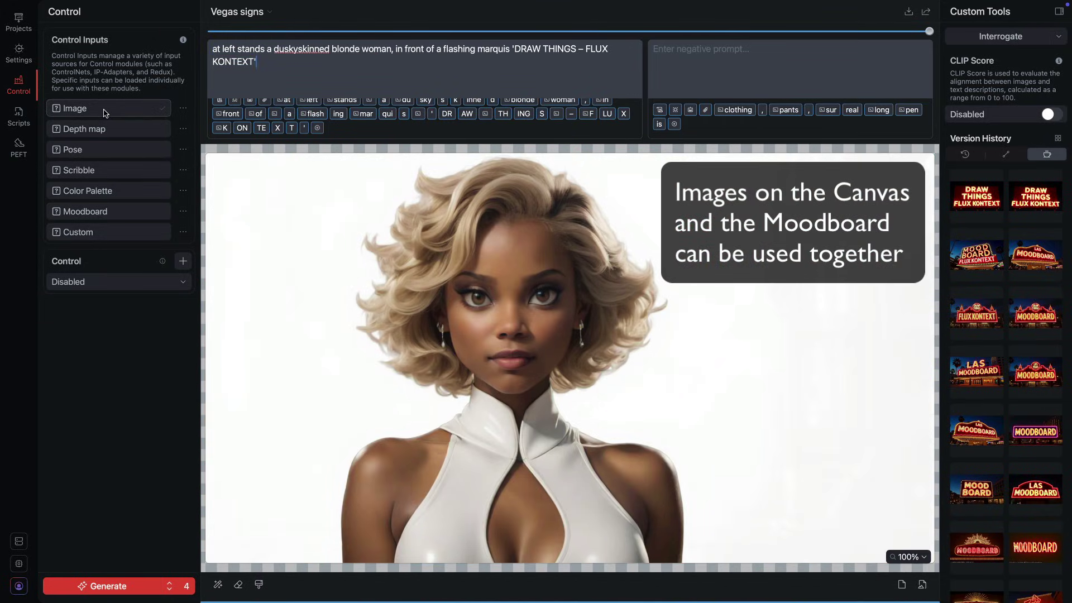
click(125, 588)
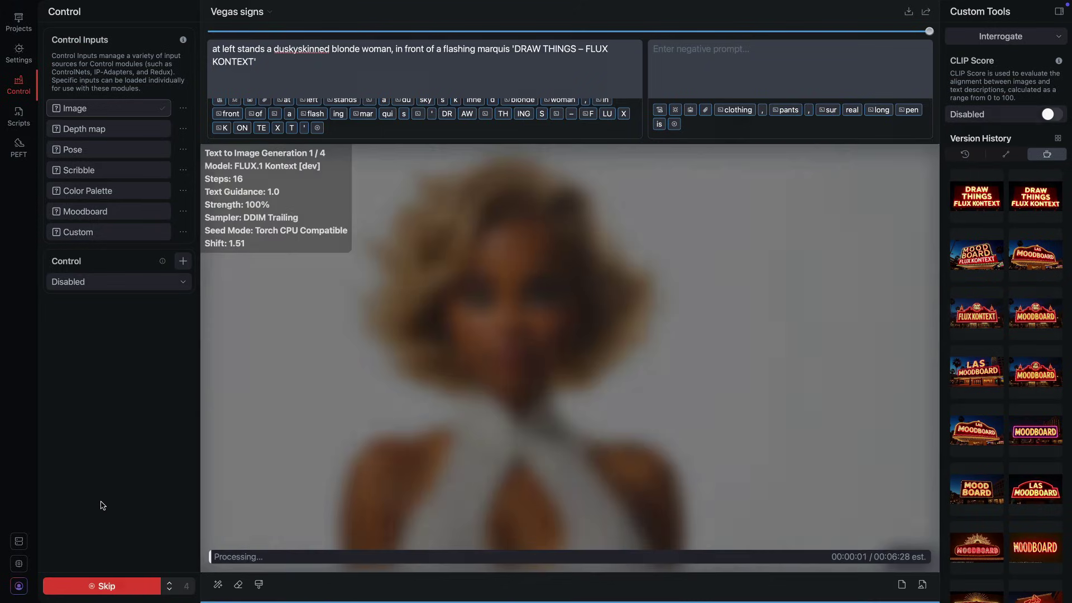